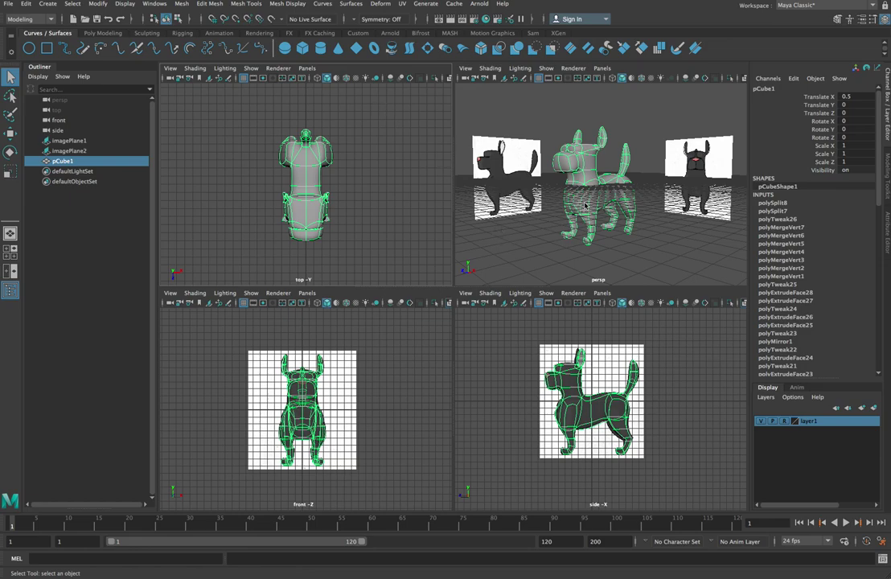
- Start a new empty scene, discarding the dog scene without saving
alt+drag(603, 211, 636, 193)
key(f)
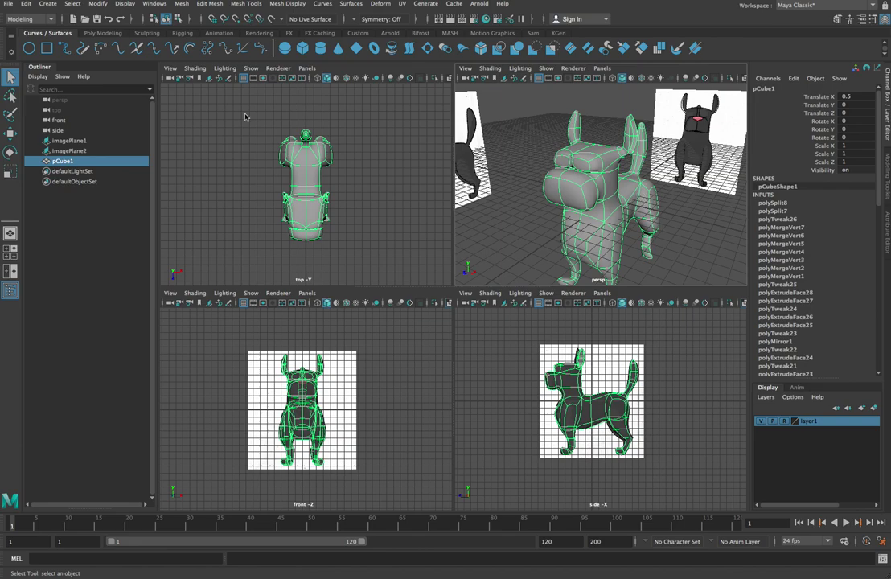
click(8, 3)
mouse_move(26, 3)
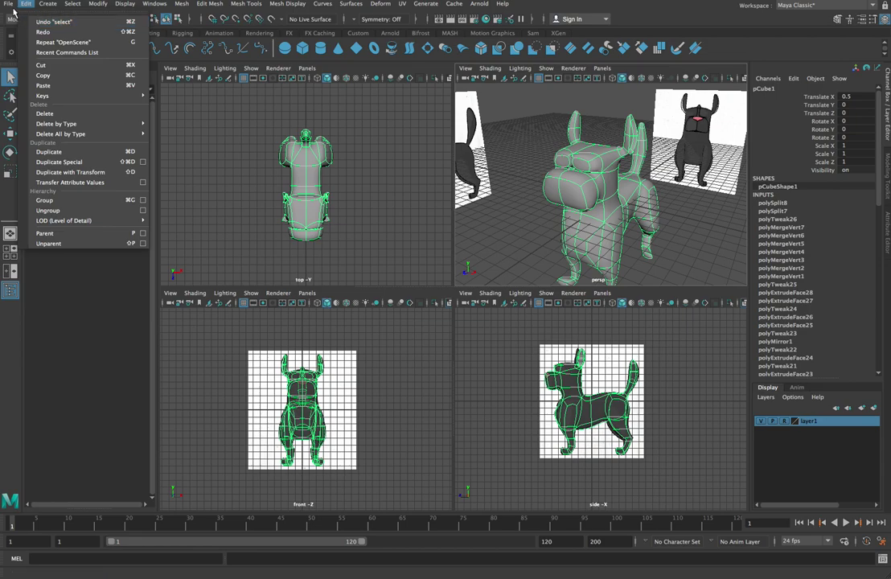
click(36, 22)
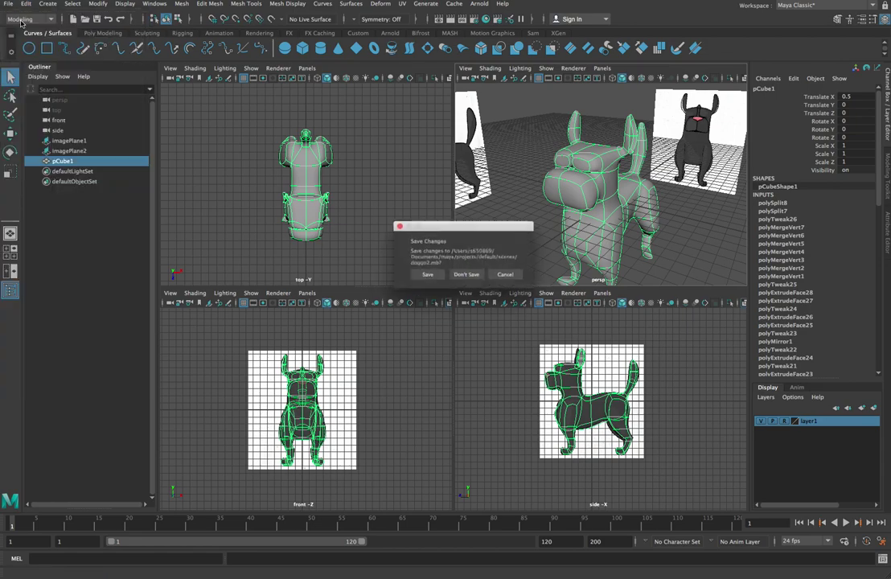
click(466, 276)
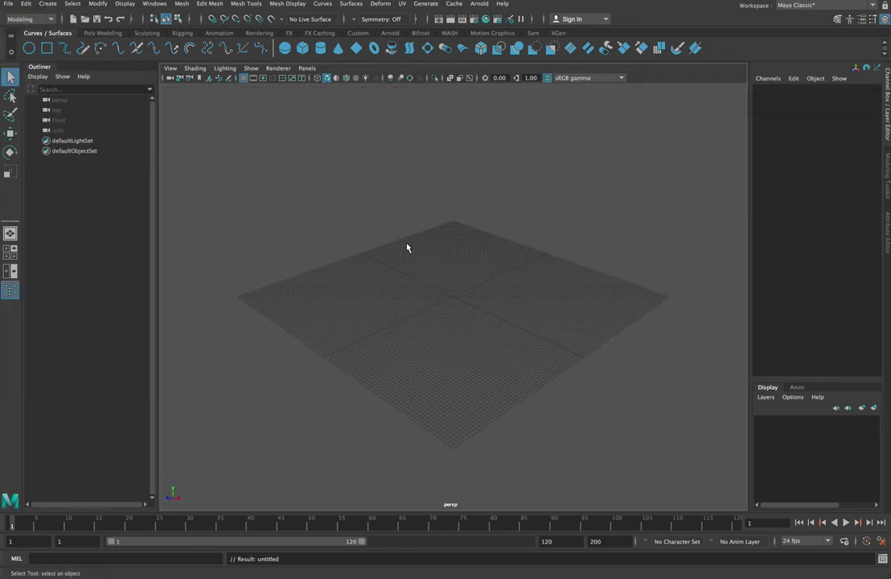
- Switch to a single wide perspective view and the Poly Modeling shelf
click(11, 272)
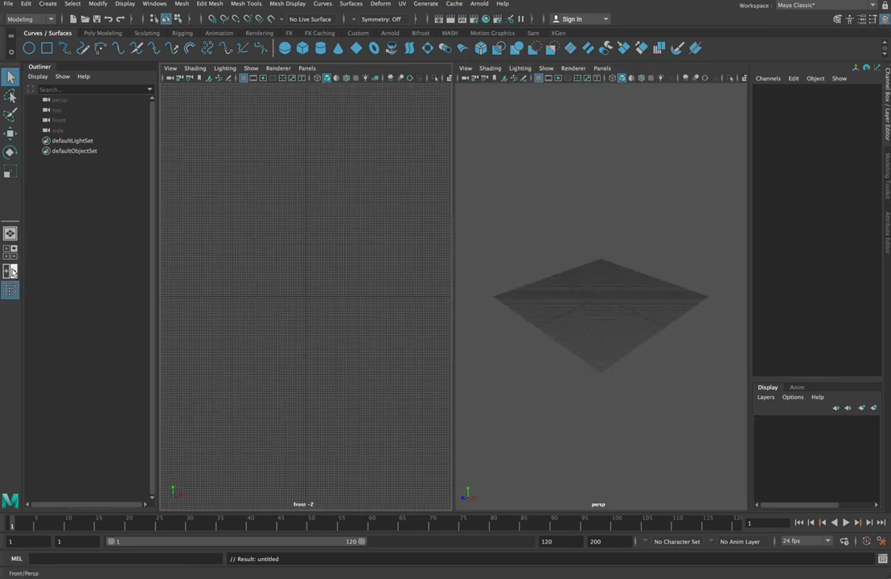
click(10, 289)
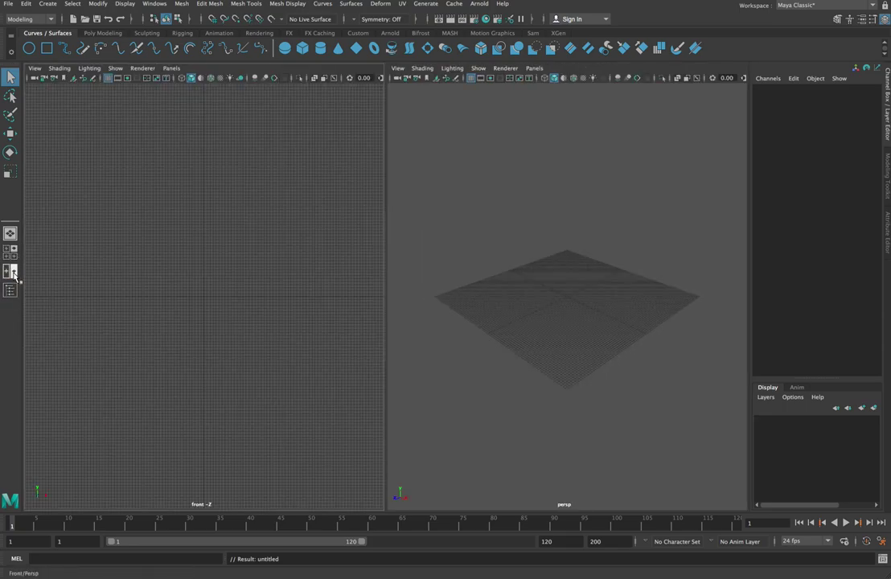
click(7, 250)
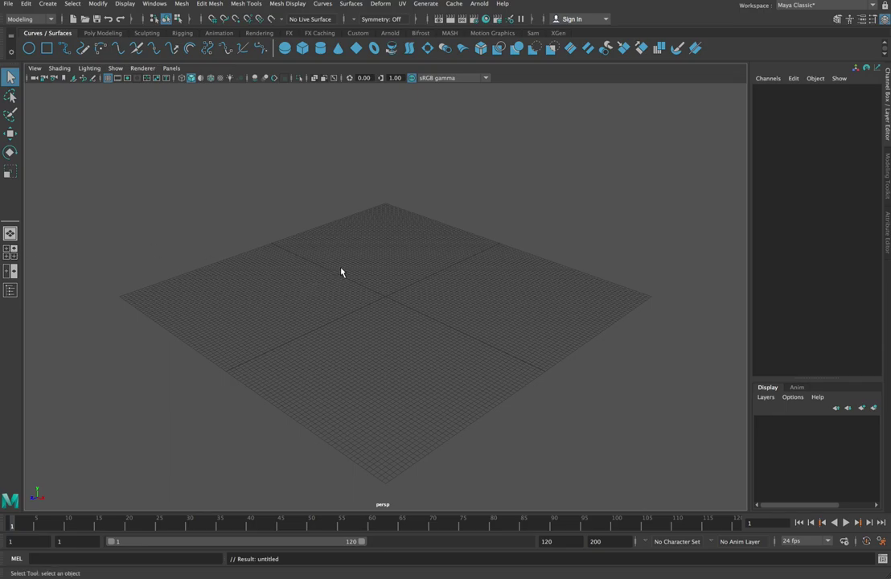
click(101, 33)
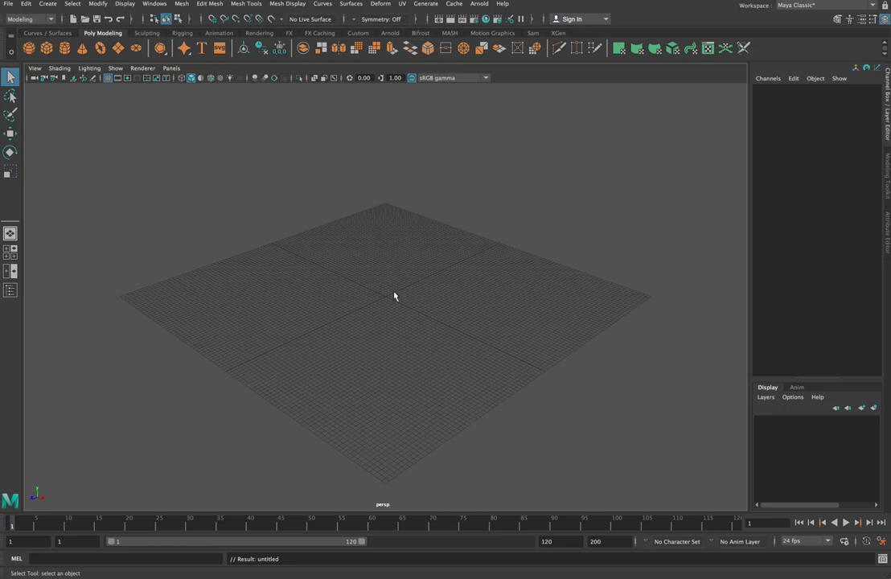
- Set the Four View layout showing top, front, side and perspective
alt+drag(394, 295, 397, 295)
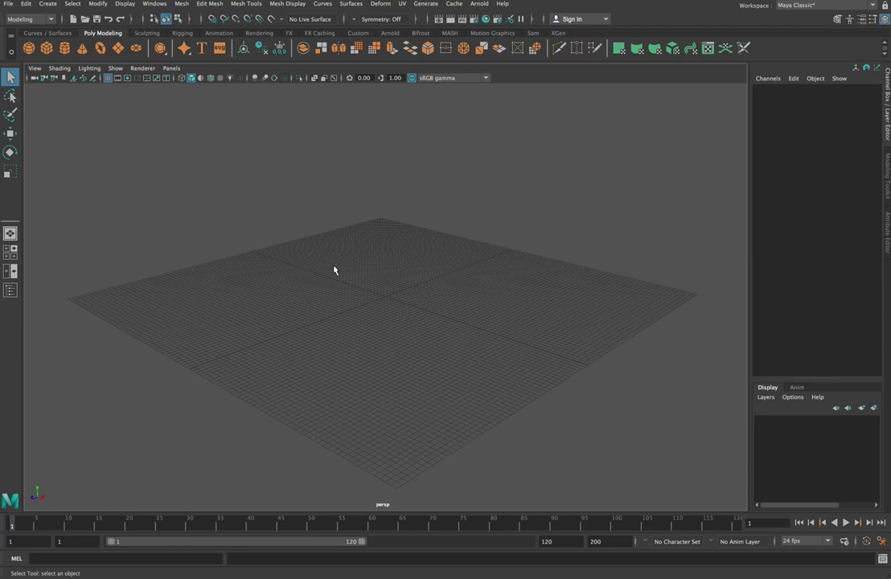
key(space)
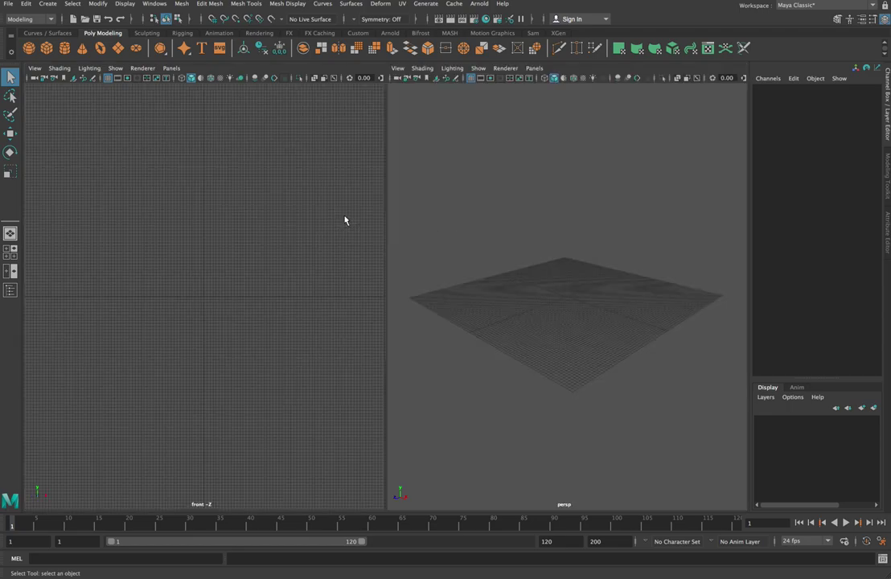
key(space)
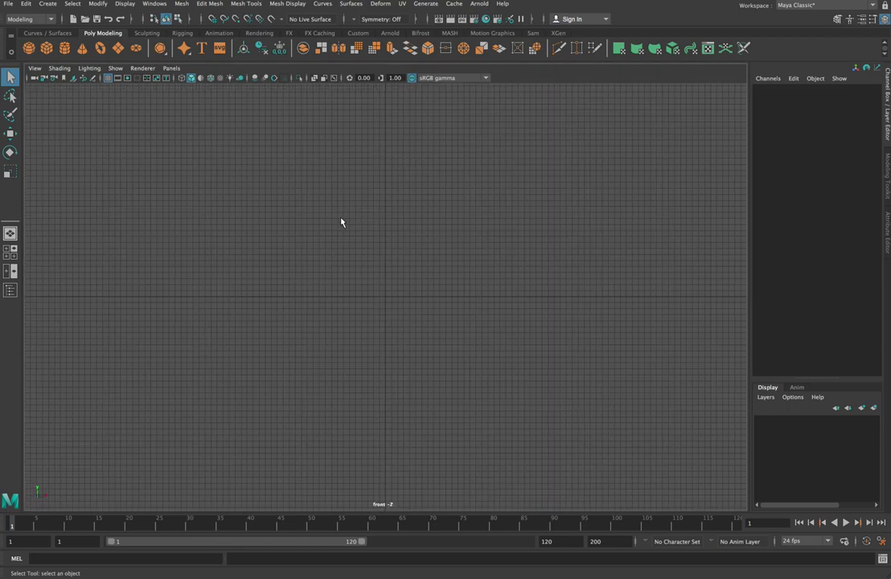
click(13, 255)
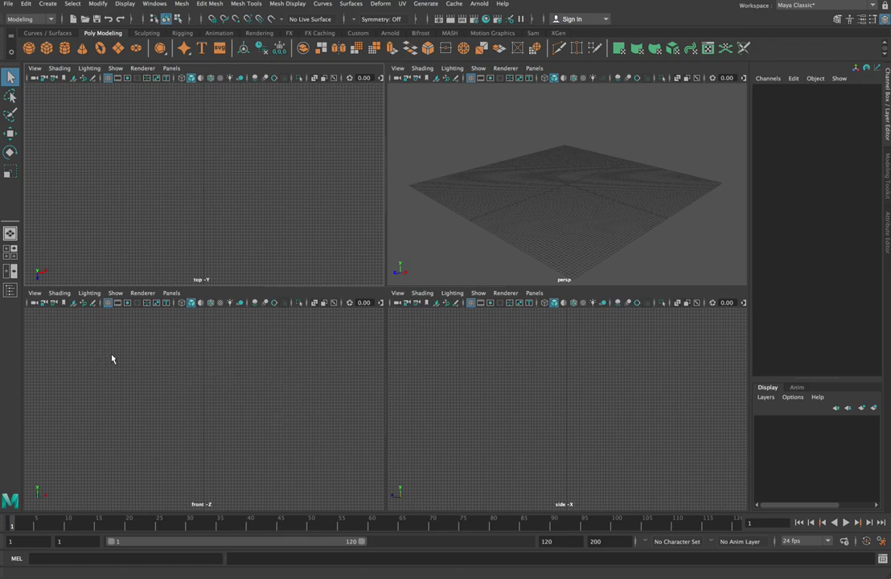
- Browse for a front-view image plane and preview dog-front.jpg and dog-side.jpg
click(74, 305)
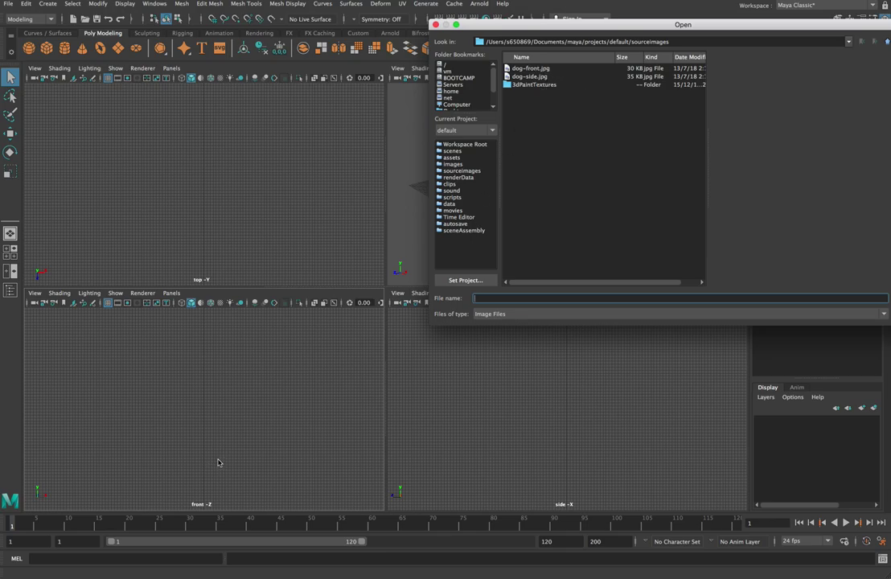
click(529, 69)
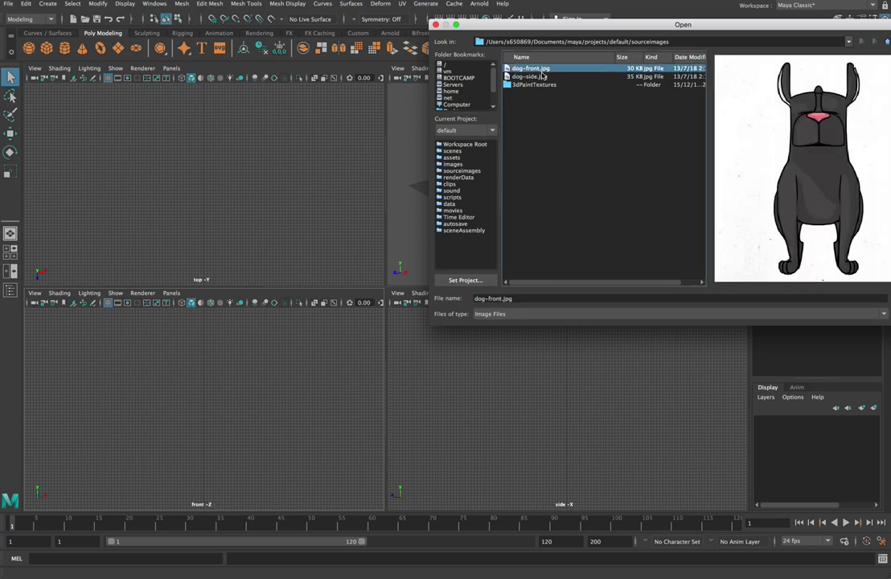
click(537, 77)
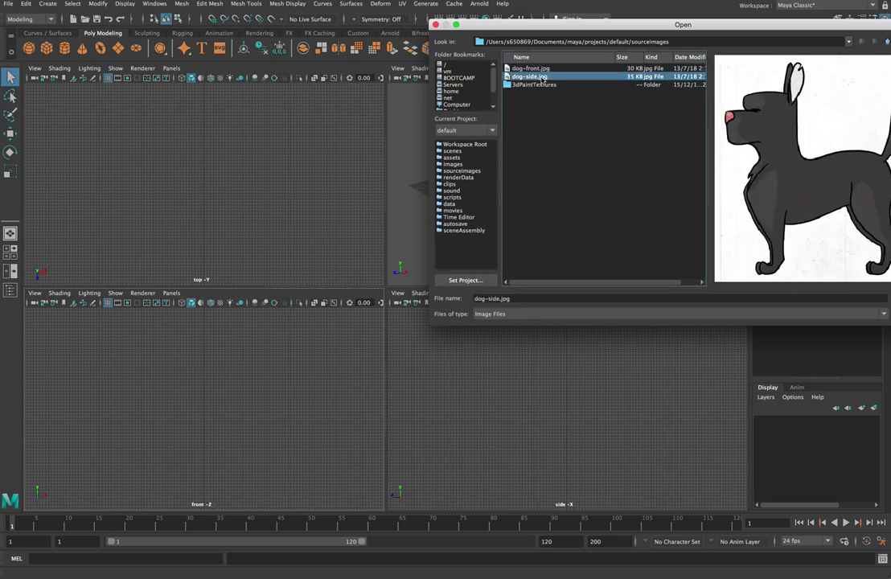
drag(500, 28, 423, 27)
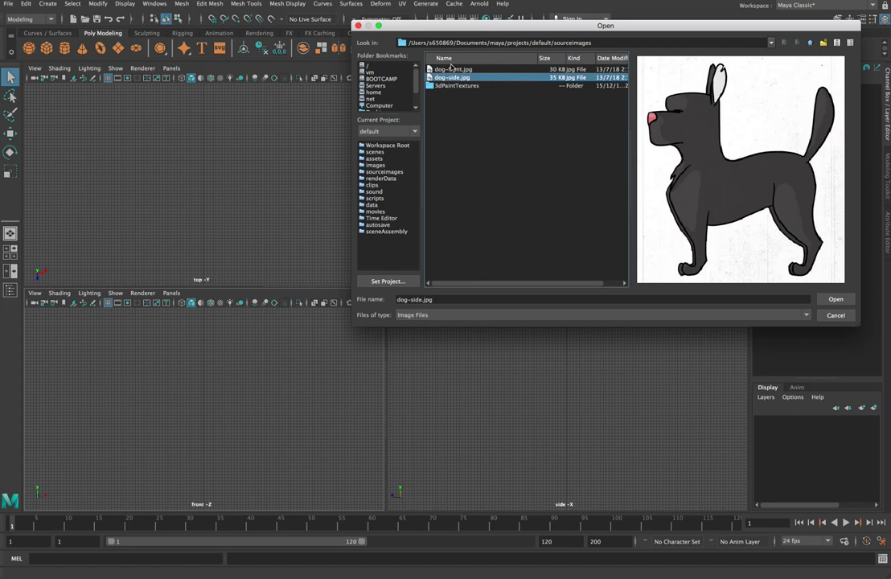
- Compare the two dog pictures and pick dog-front.jpg for the front view
click(453, 69)
click(459, 78)
click(457, 69)
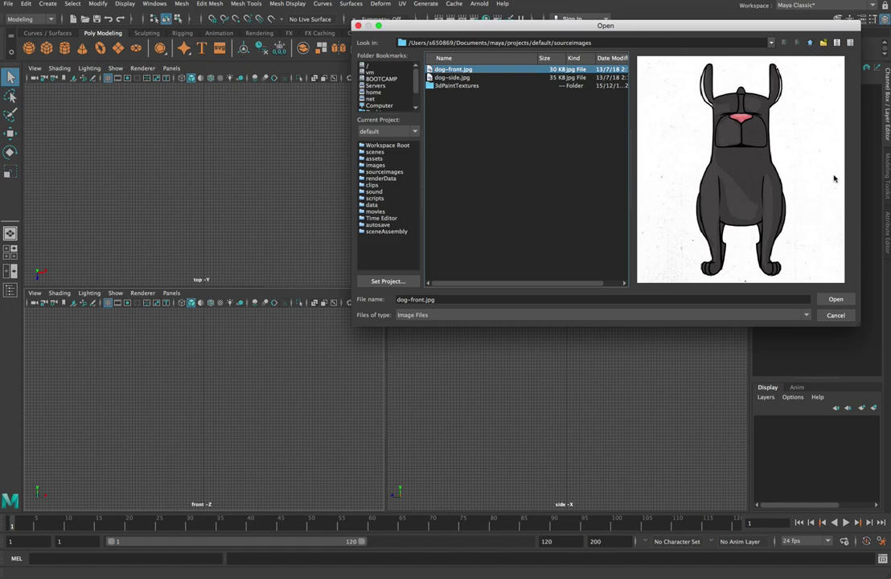
click(451, 78)
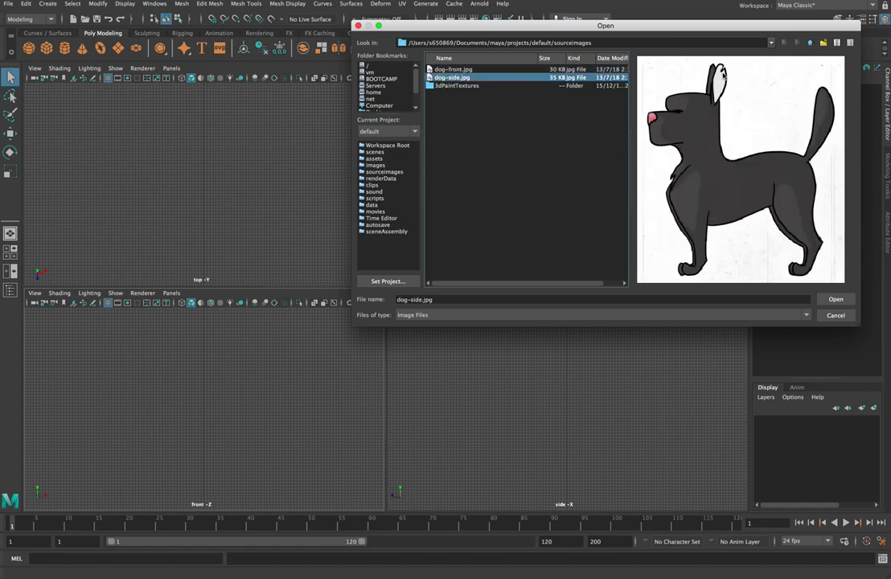
click(455, 70)
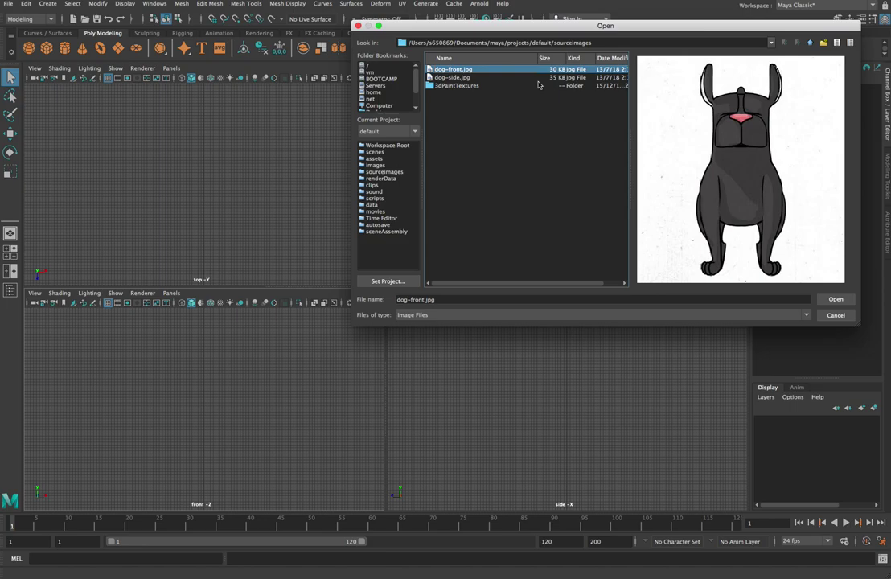
click(483, 78)
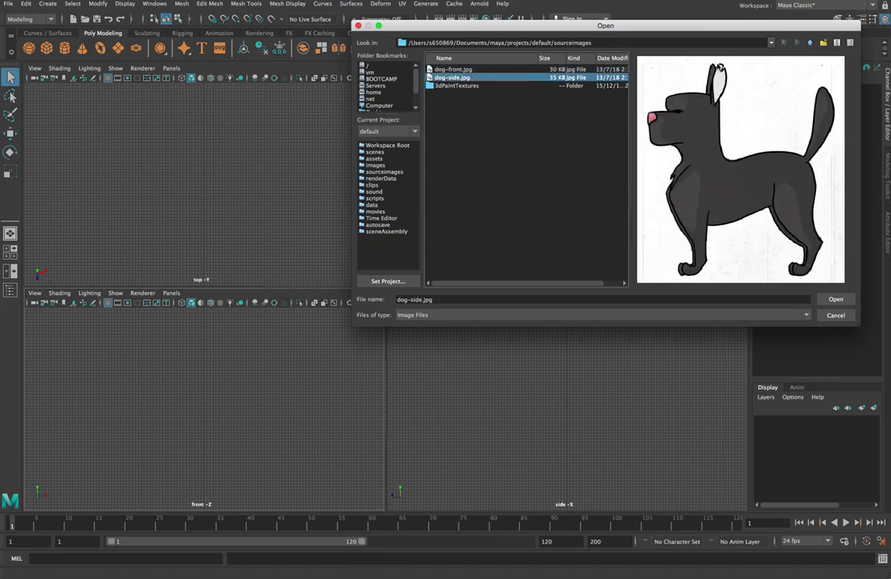
click(489, 70)
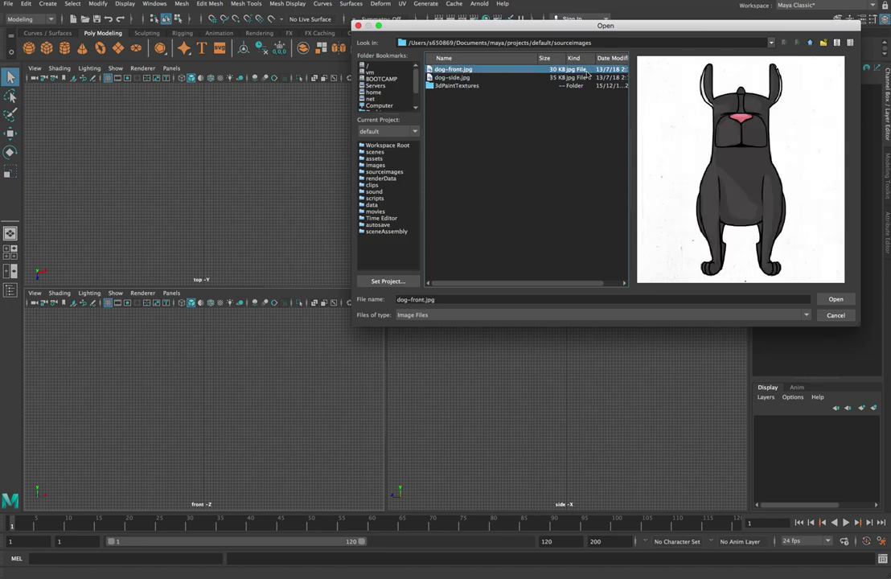
click(479, 77)
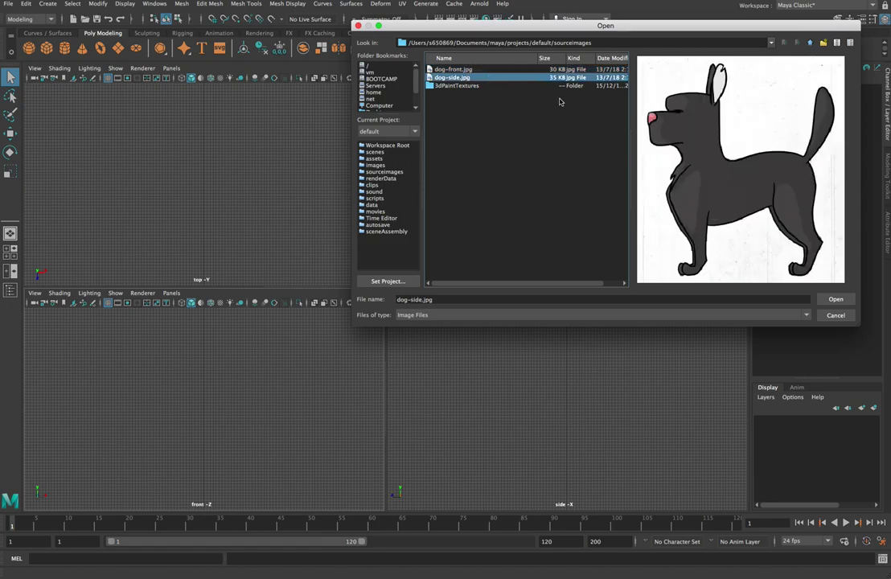
click(478, 70)
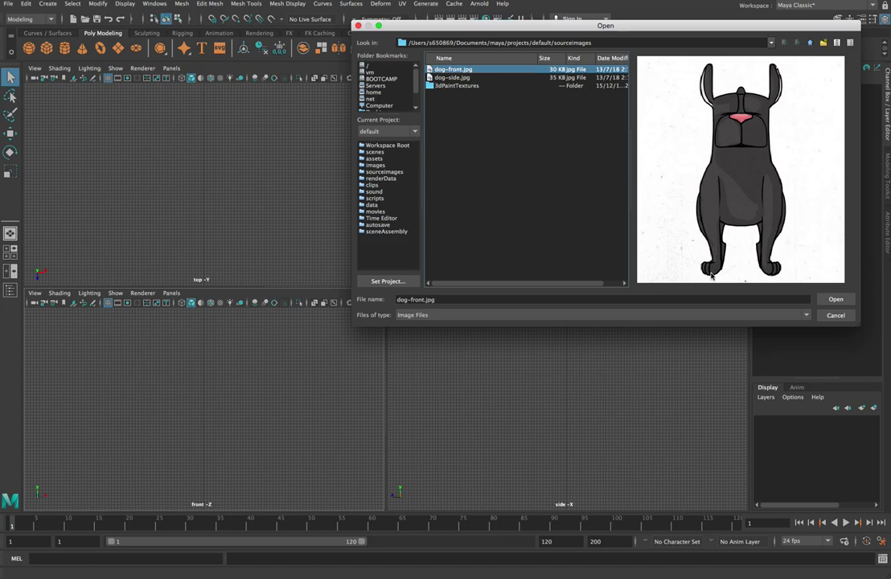
click(459, 78)
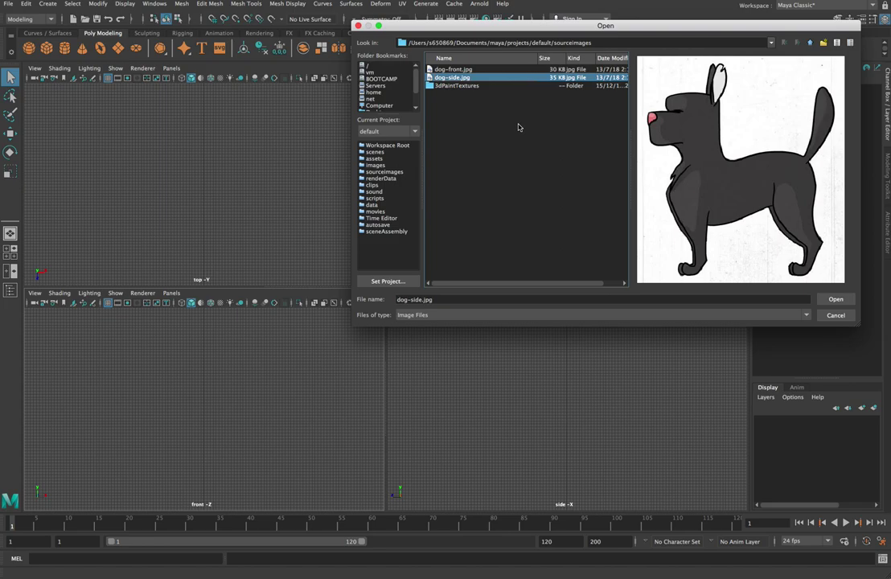
click(476, 70)
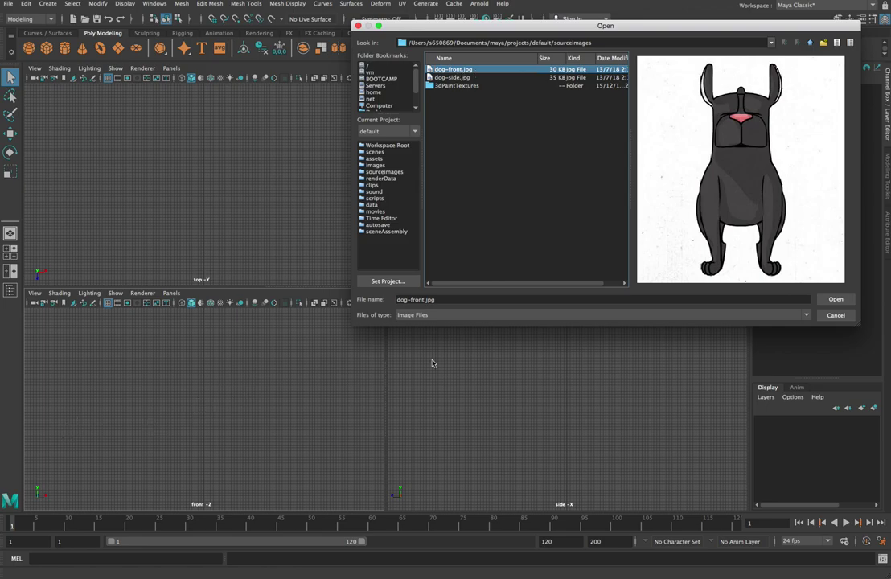
click(836, 299)
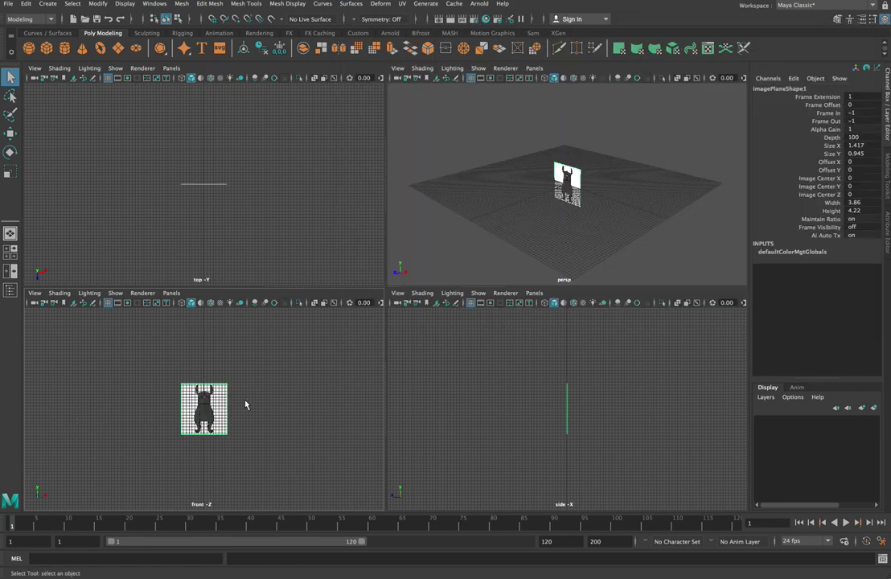
scroll(190, 407, up, 5)
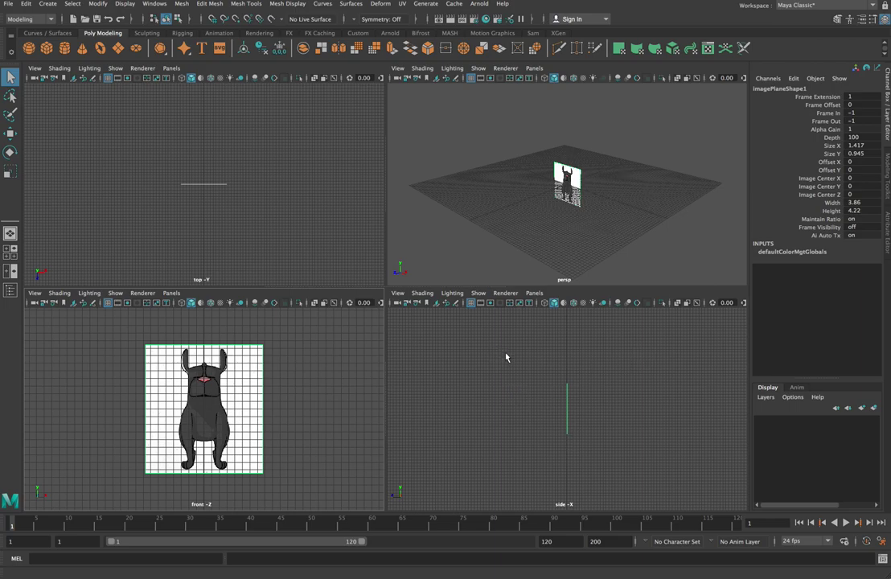
click(438, 305)
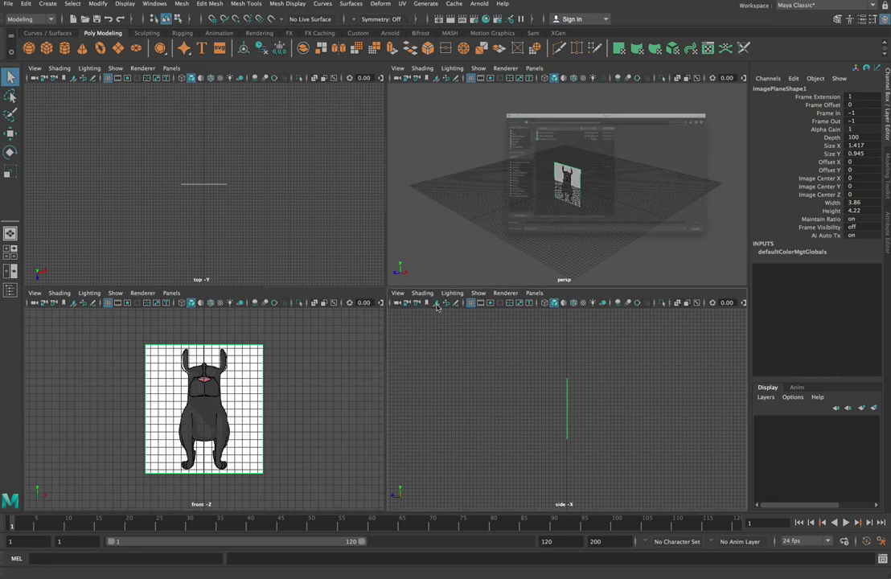
click(435, 78)
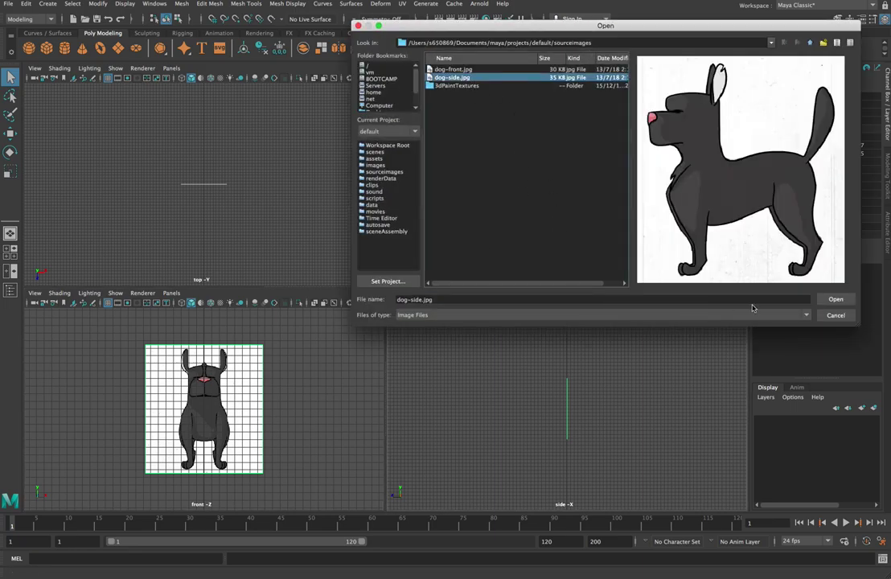
click(836, 299)
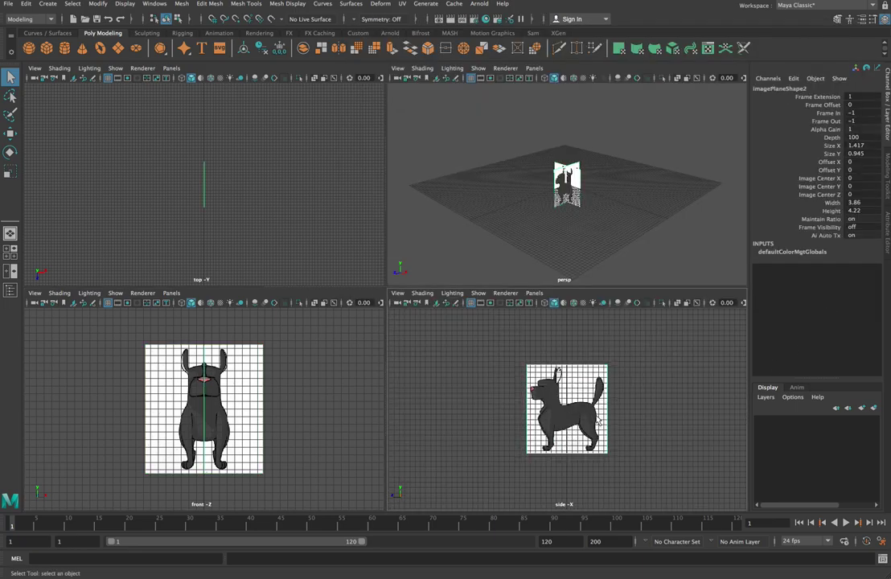
scroll(599, 420, up, 3)
scroll(237, 394, up, 3)
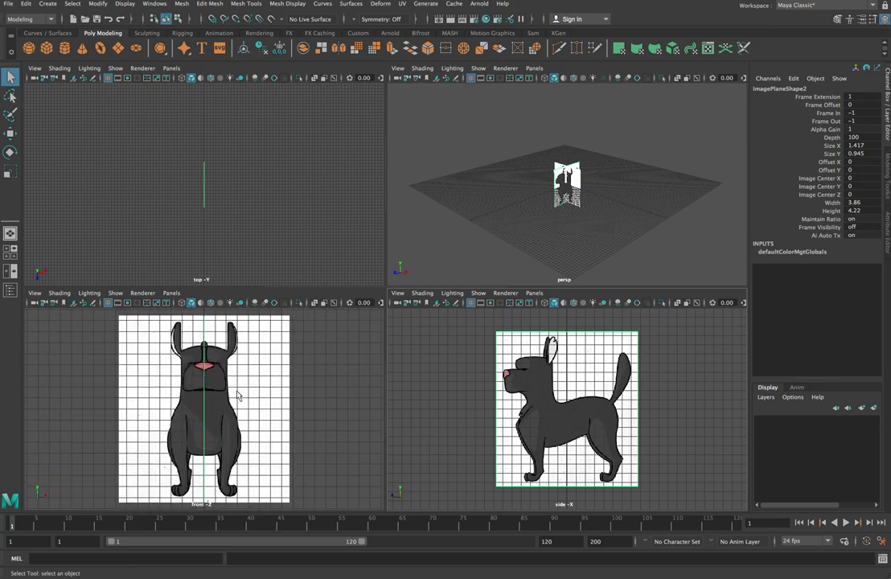
scroll(238, 393, down, 3)
scroll(238, 393, up, 2)
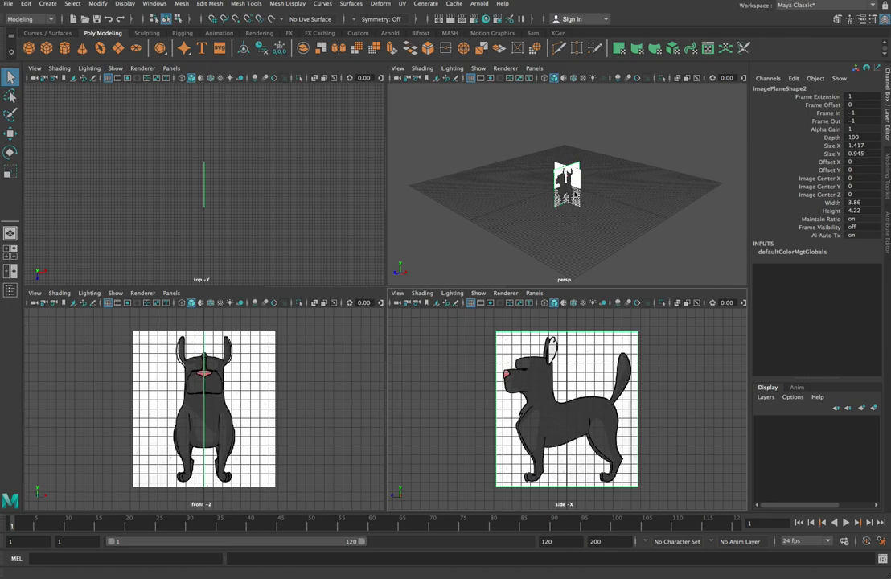
key(space)
scroll(442, 282, up, 5)
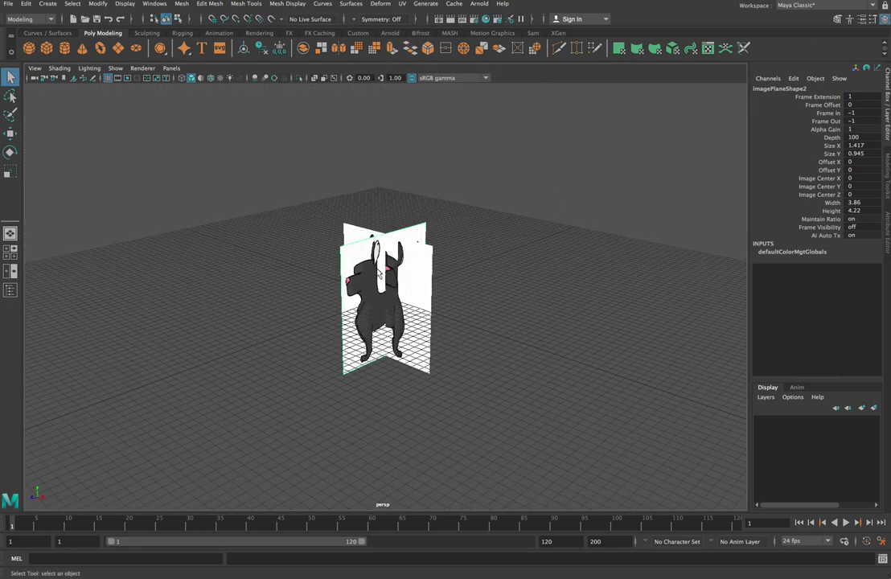
alt+drag(351, 323, 385, 375)
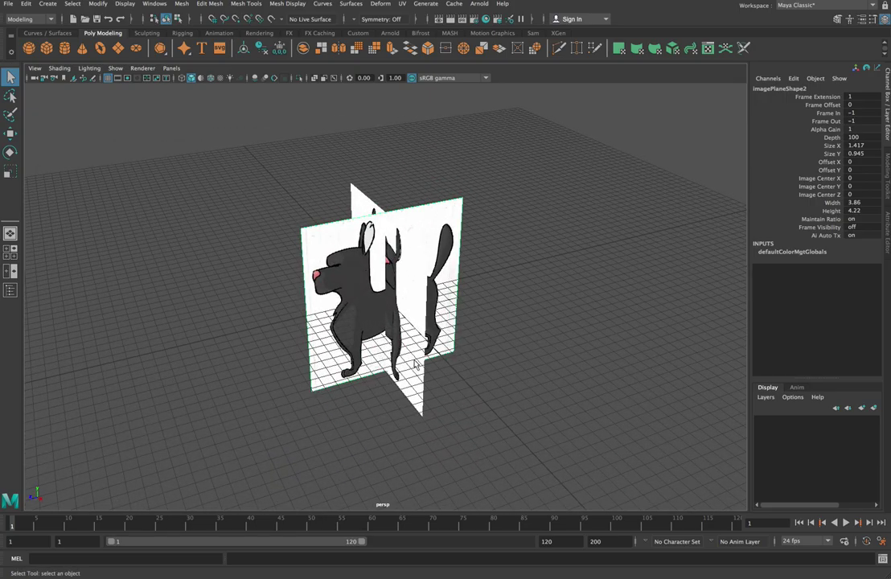
key(space)
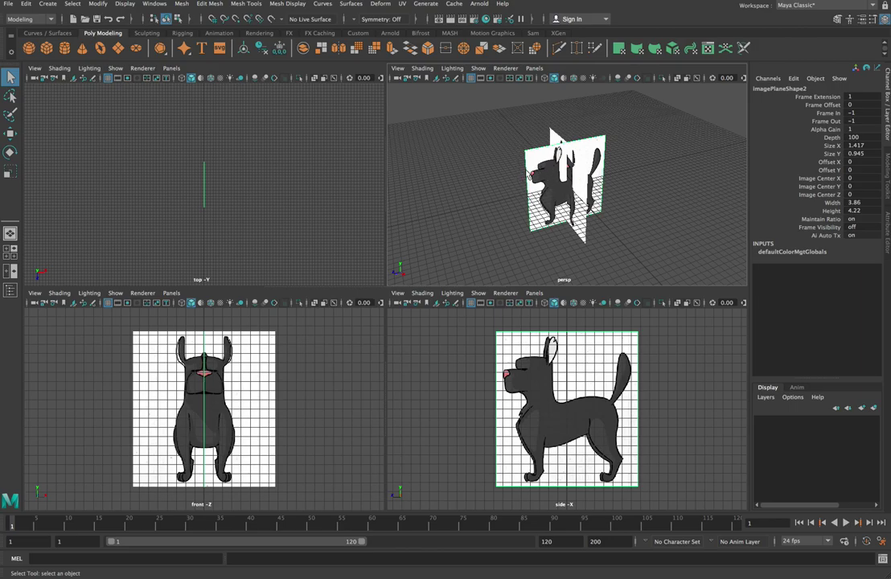
- Move the side dog image plane back along X with the Move tool
click(551, 134)
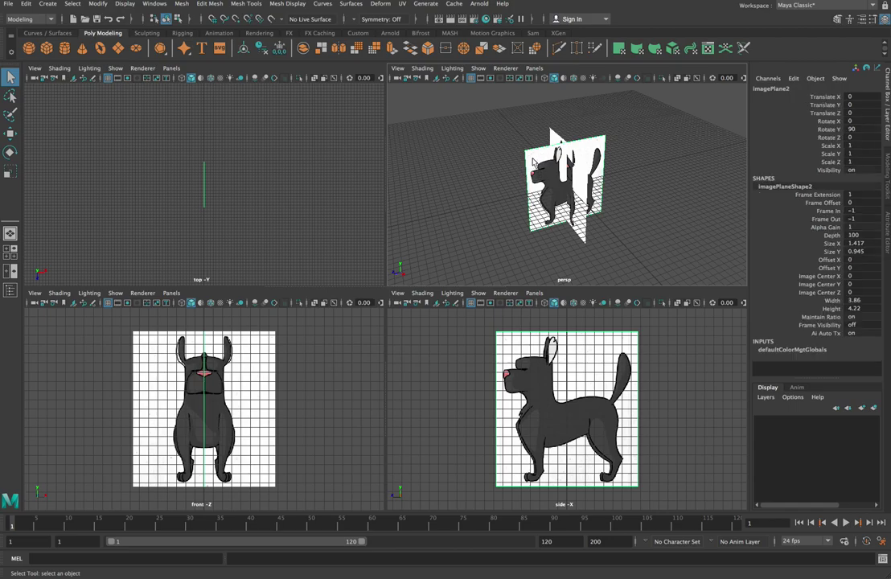
click(10, 132)
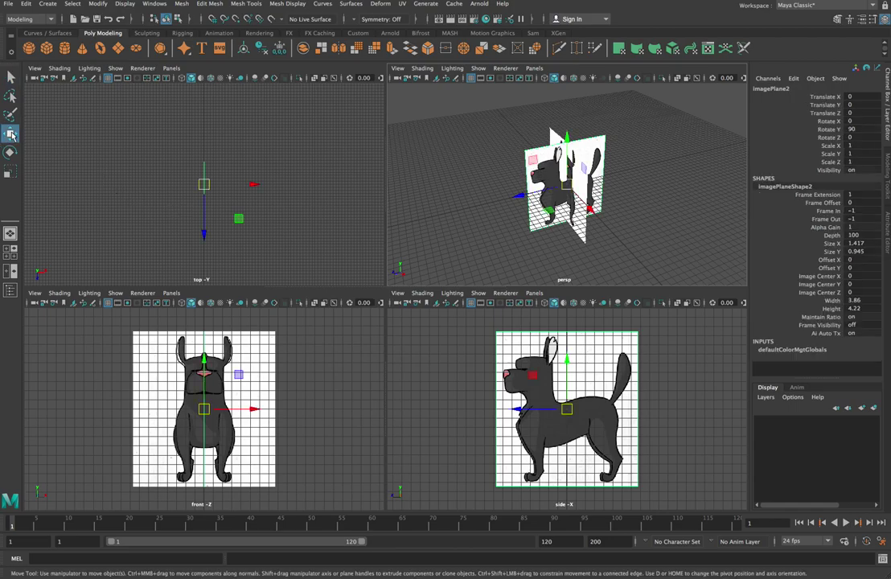
drag(590, 209, 508, 158)
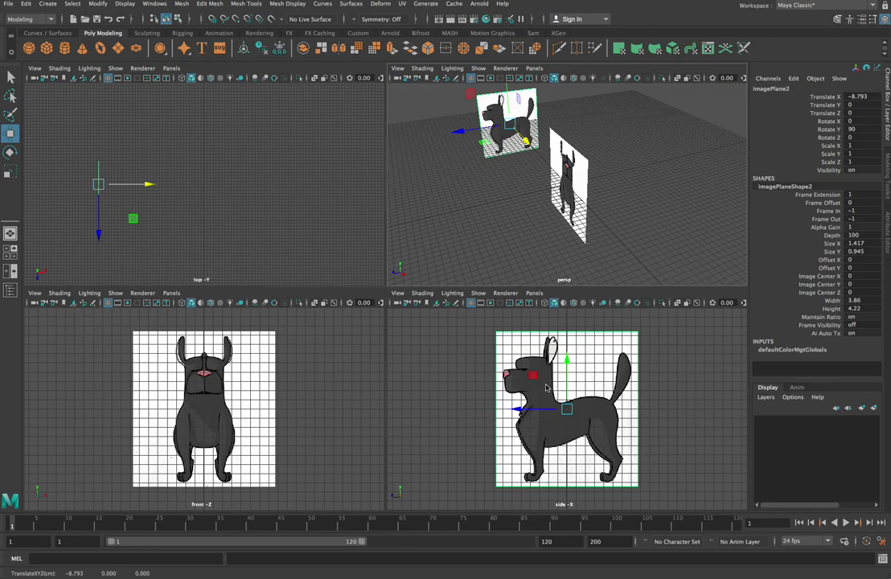
- Push the front plane back along Z and the side plane further to Translate X -9.969
click(568, 187)
drag(523, 197, 676, 161)
click(486, 121)
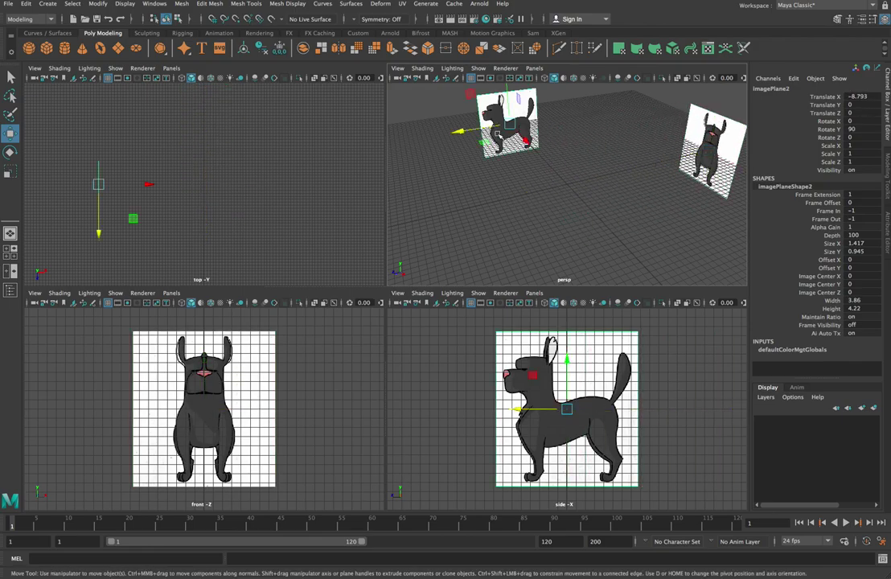
drag(465, 126, 451, 120)
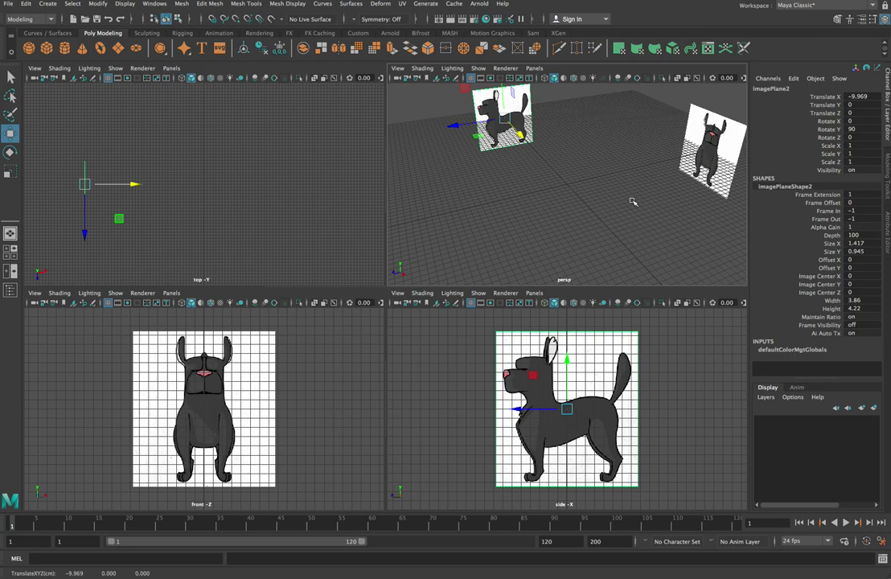
- Check both image planes' positions by selecting and deselecting each one
click(522, 180)
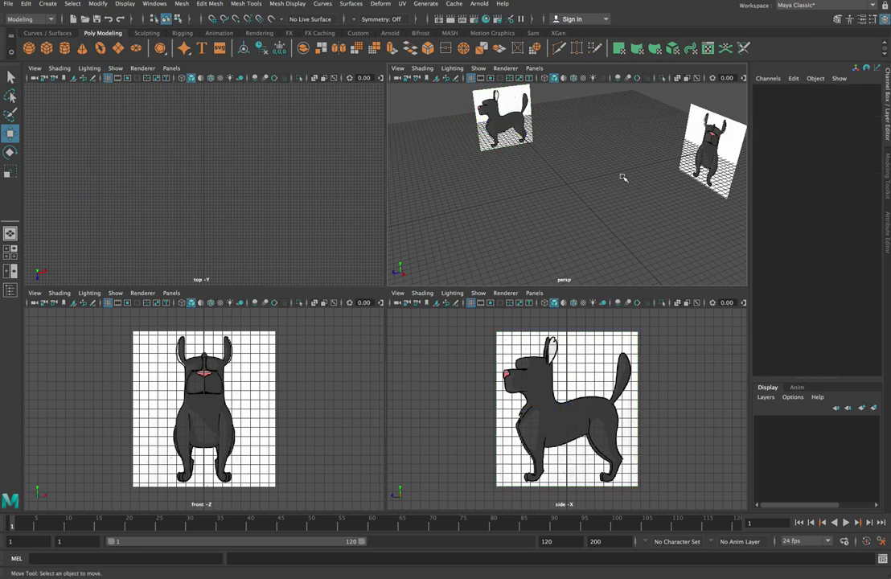
click(509, 101)
click(573, 104)
click(708, 149)
click(567, 160)
click(562, 422)
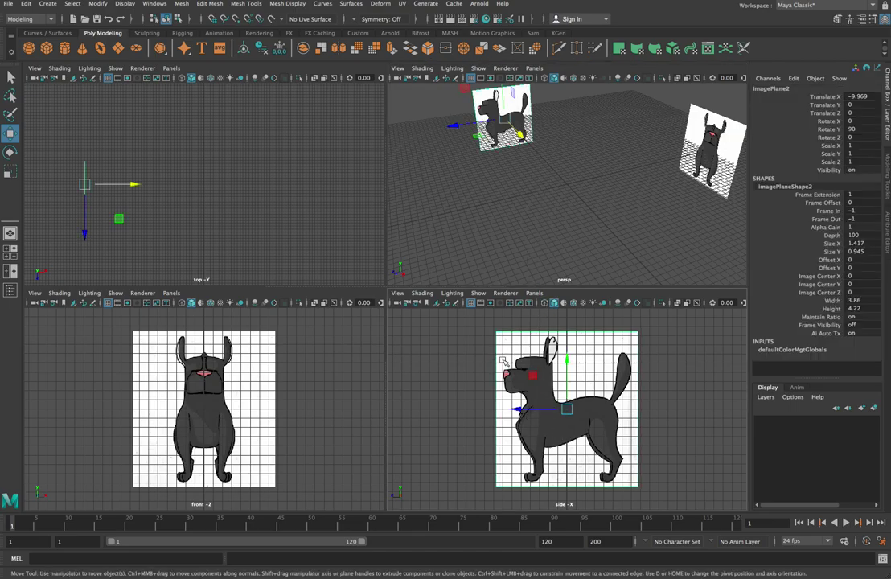
click(469, 366)
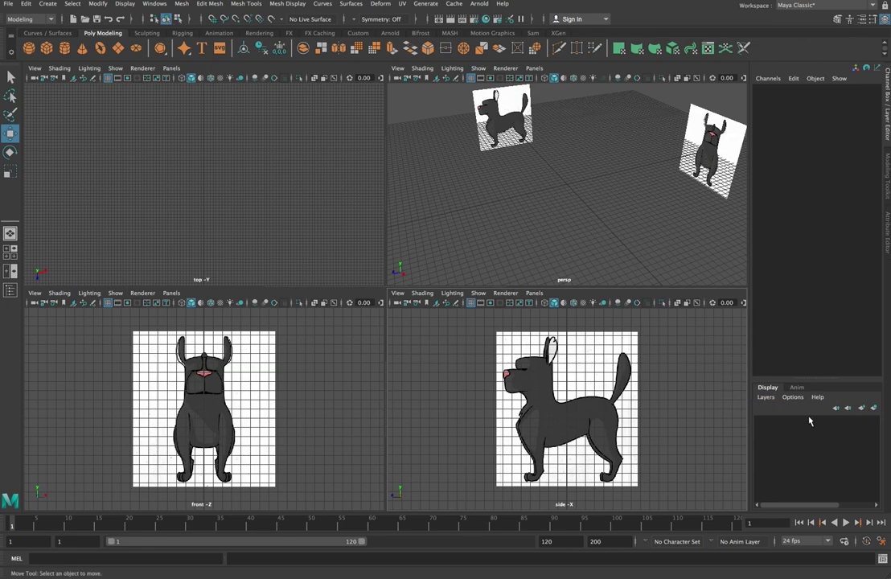
- Create display layer layer1 and add the side dog image plane to it
click(862, 408)
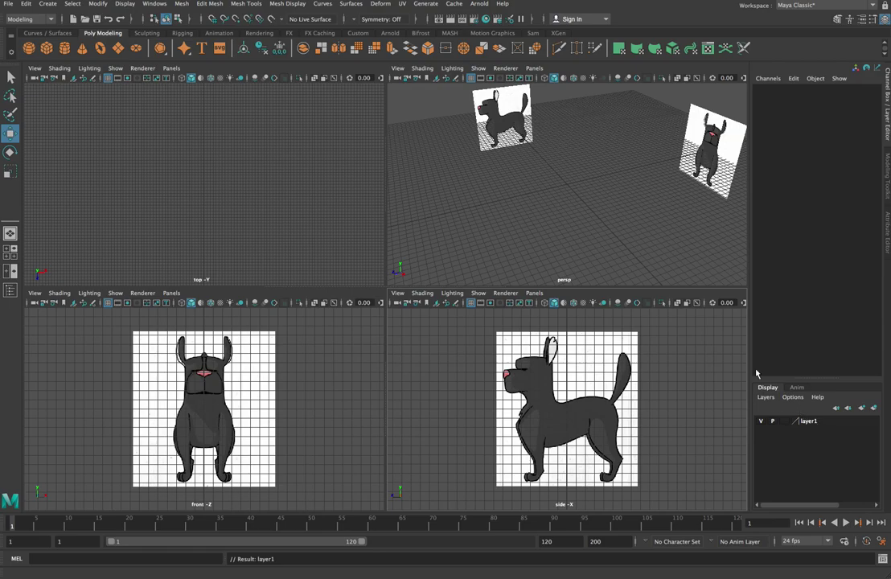
click(503, 105)
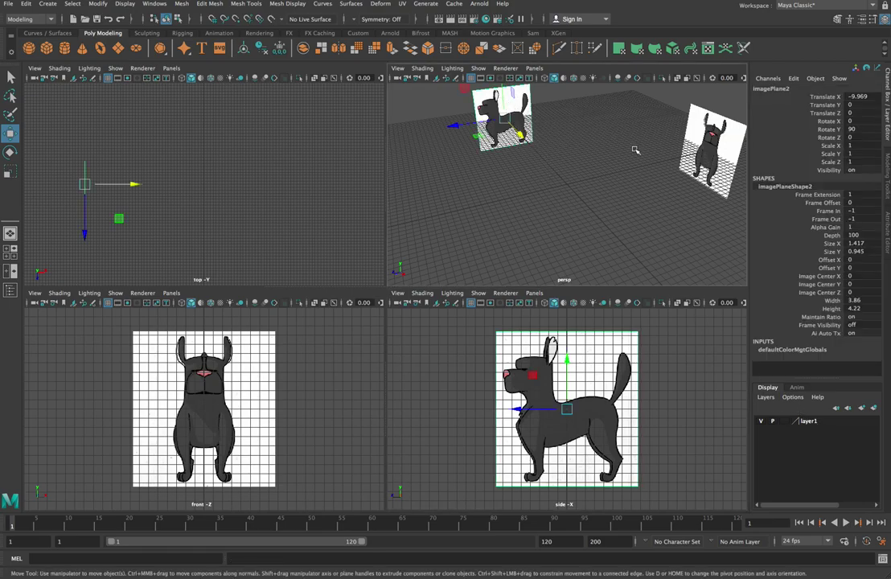
click(810, 422)
right_click(810, 424)
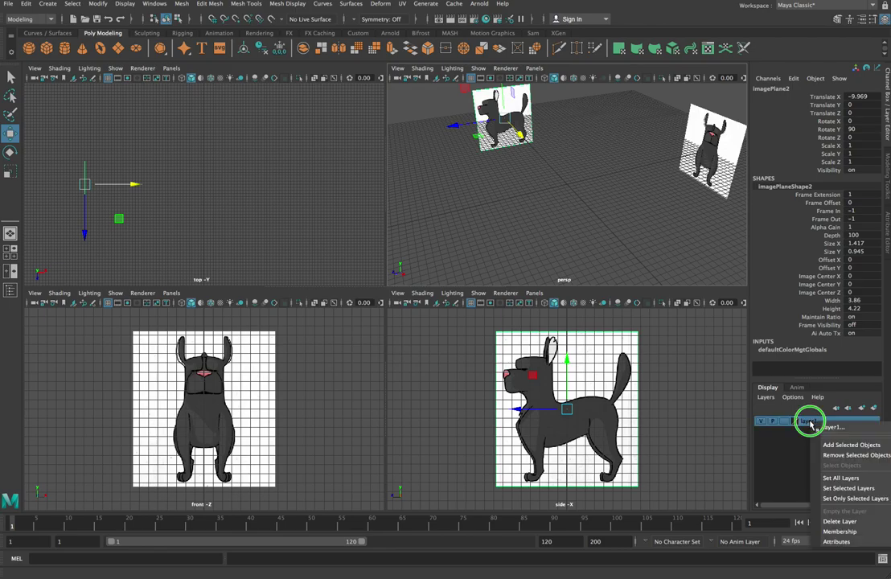
click(841, 445)
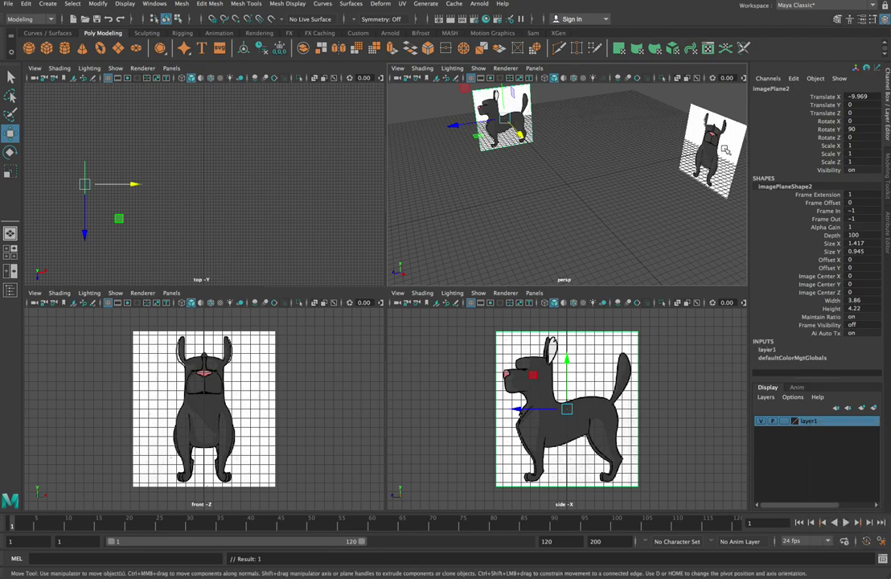
- Add the front dog image plane to layer1 as well
click(725, 153)
right_click(826, 421)
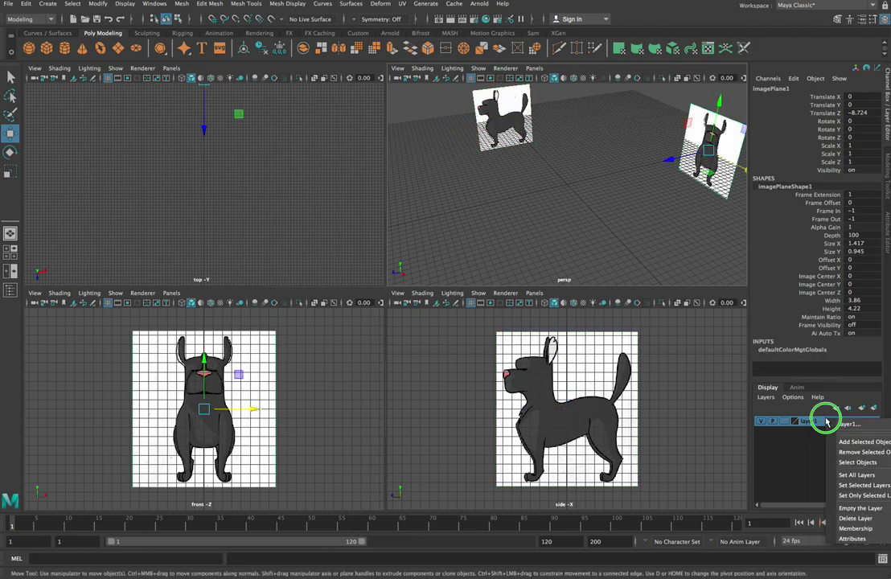
click(850, 443)
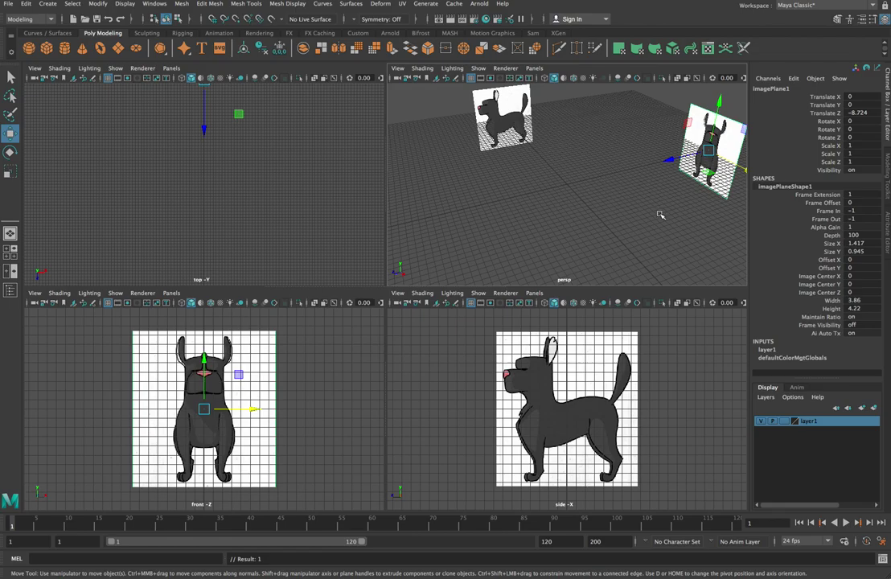
click(763, 422)
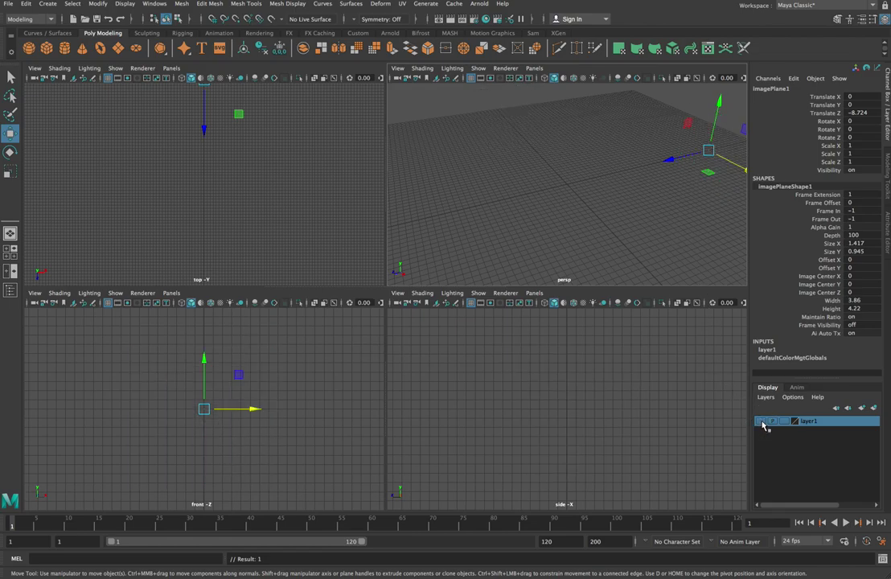
click(763, 421)
click(763, 422)
click(763, 421)
click(762, 422)
click(763, 421)
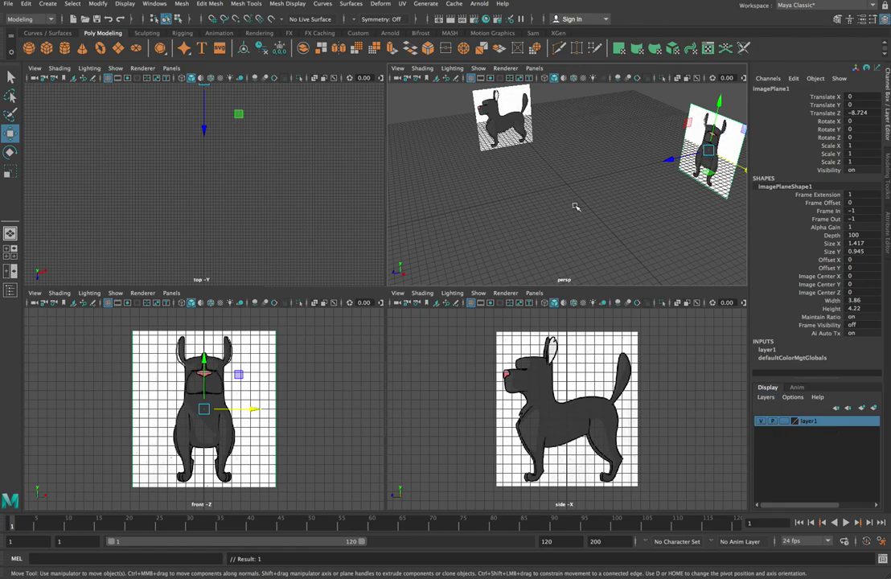
click(482, 121)
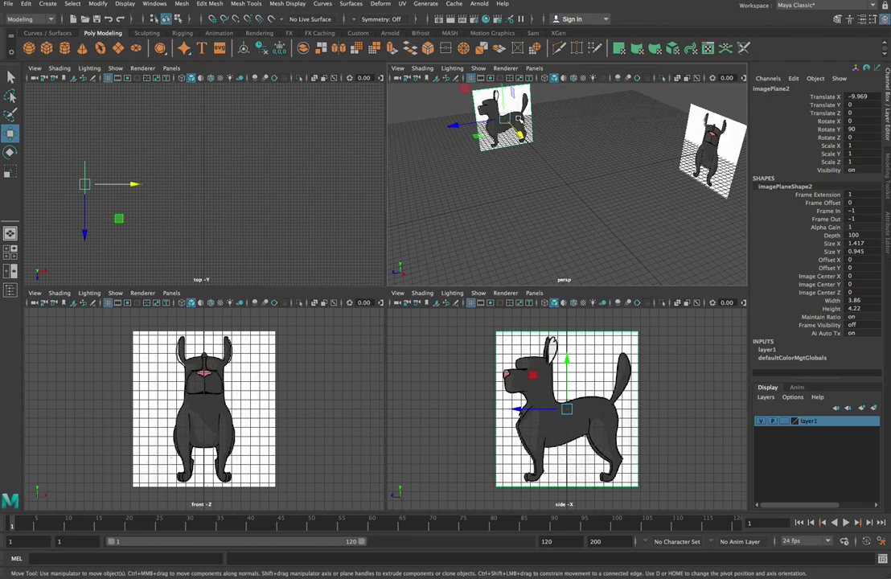
- Try layer1's template and reference display modes, then return it to normal
click(658, 158)
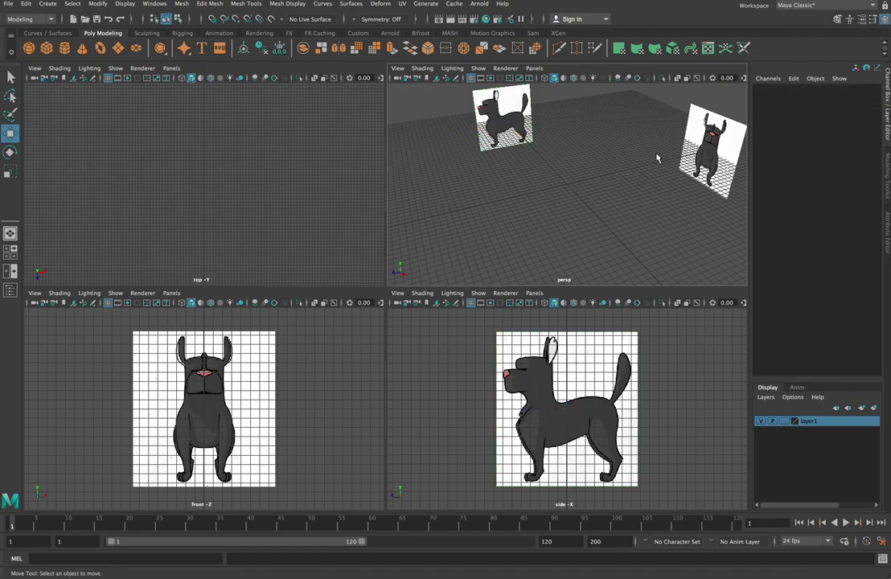
drag(472, 147, 450, 102)
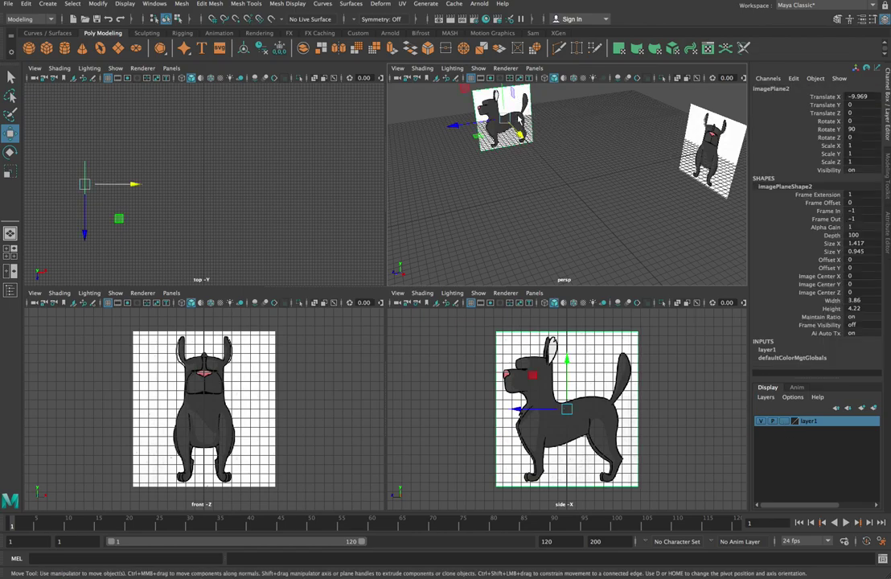
click(712, 148)
click(605, 128)
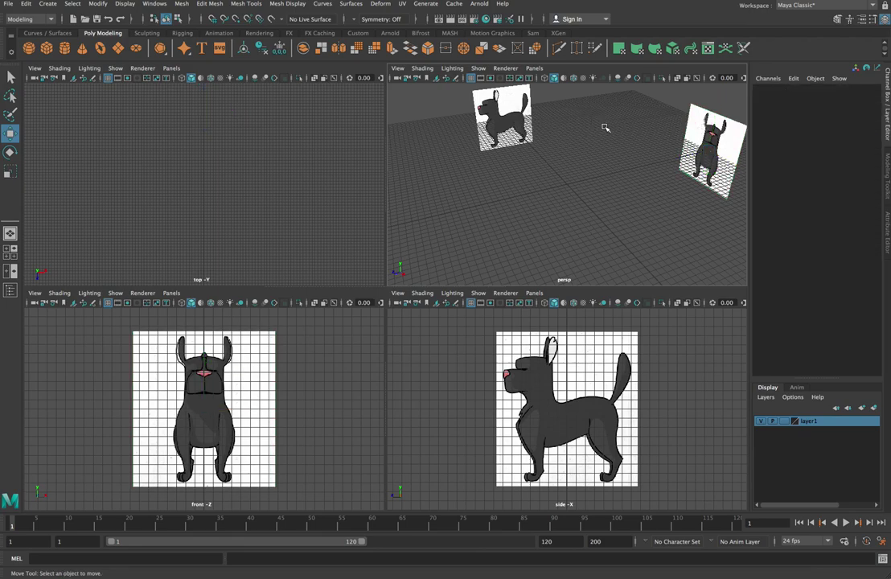
click(786, 422)
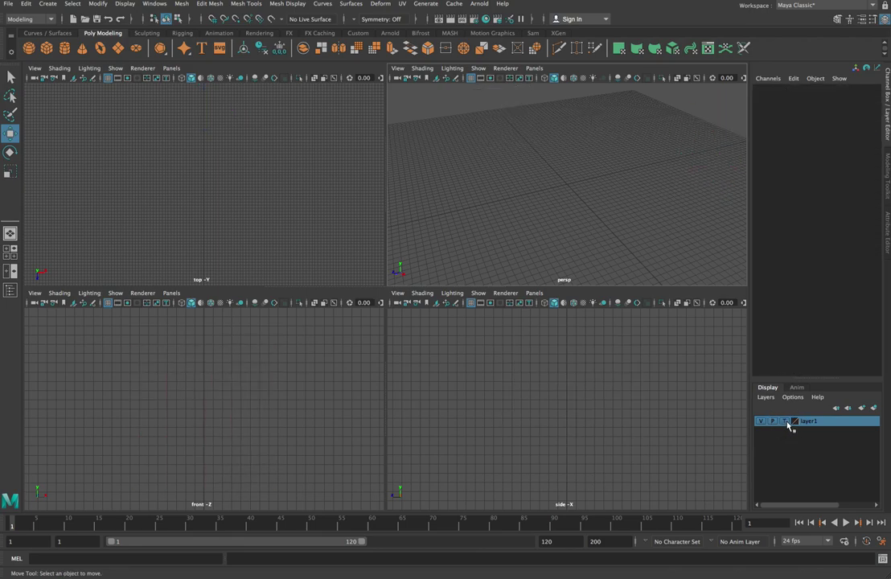
click(786, 422)
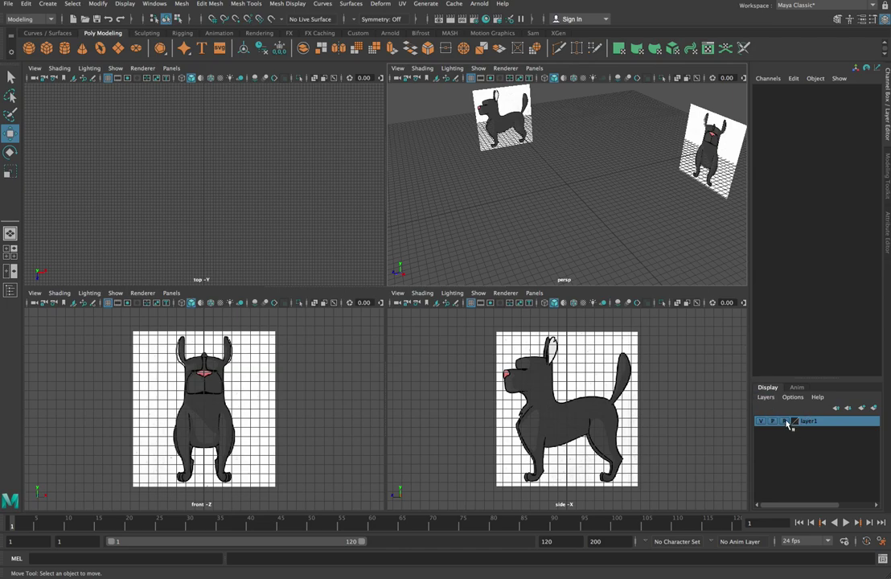
click(786, 421)
- Set layer1 to Reference display so the image planes can't be selected
click(487, 129)
click(708, 153)
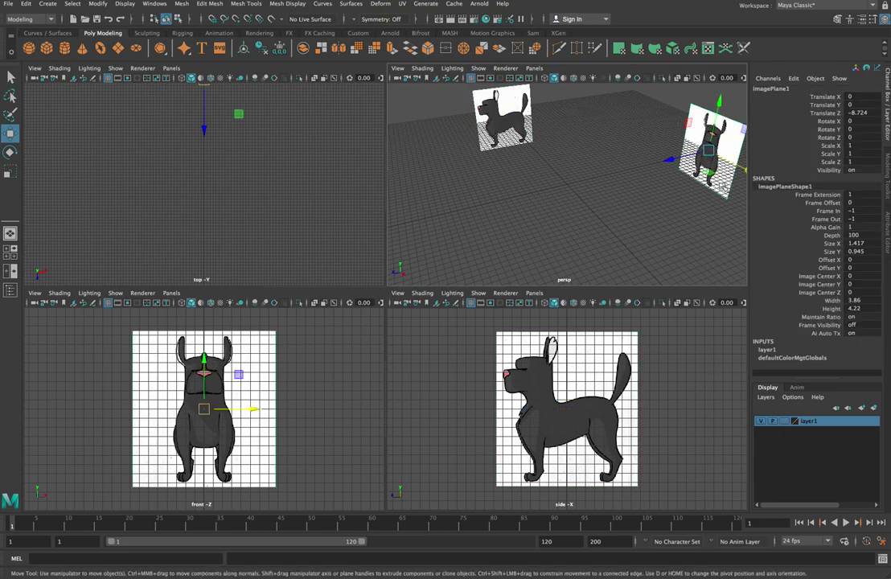
click(785, 421)
click(786, 421)
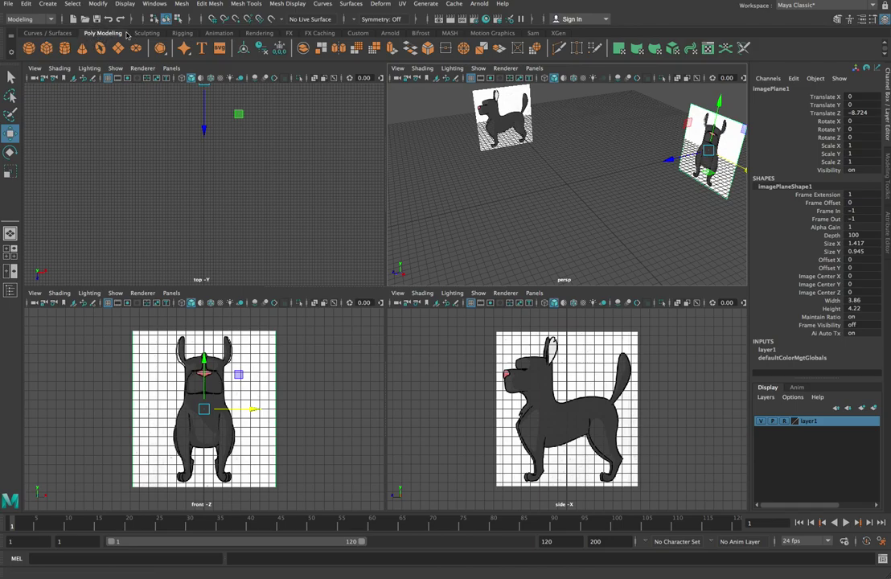
- Create polygon cube pCube1 and lower it to Translate Y -0.264
click(50, 50)
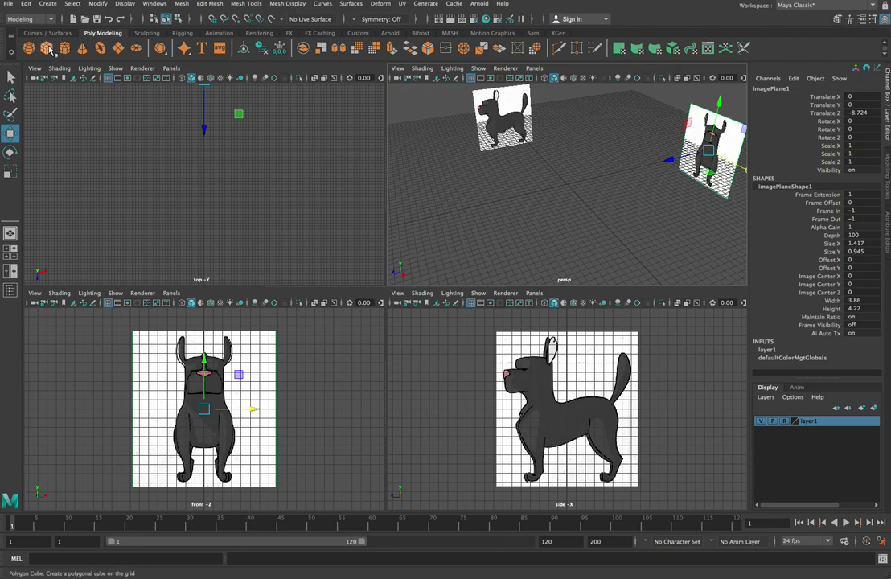
drag(572, 360, 573, 376)
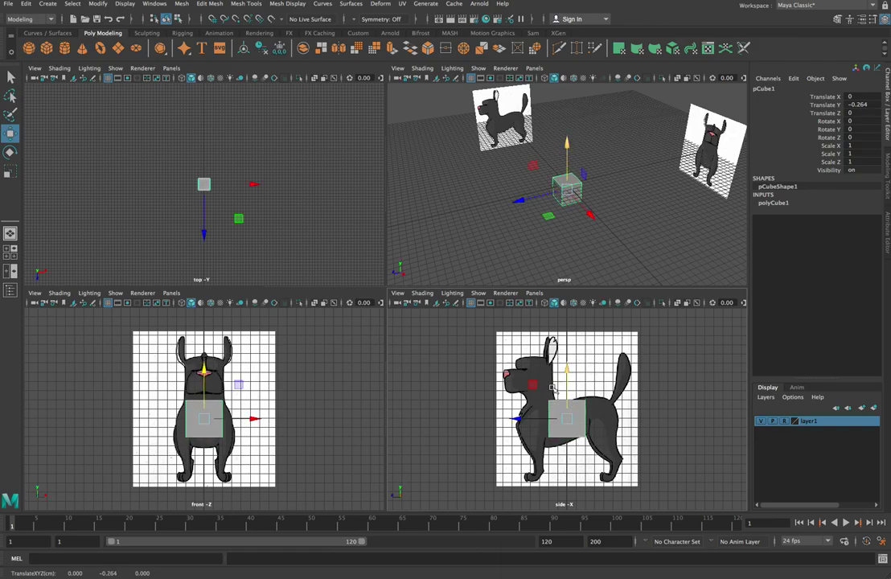